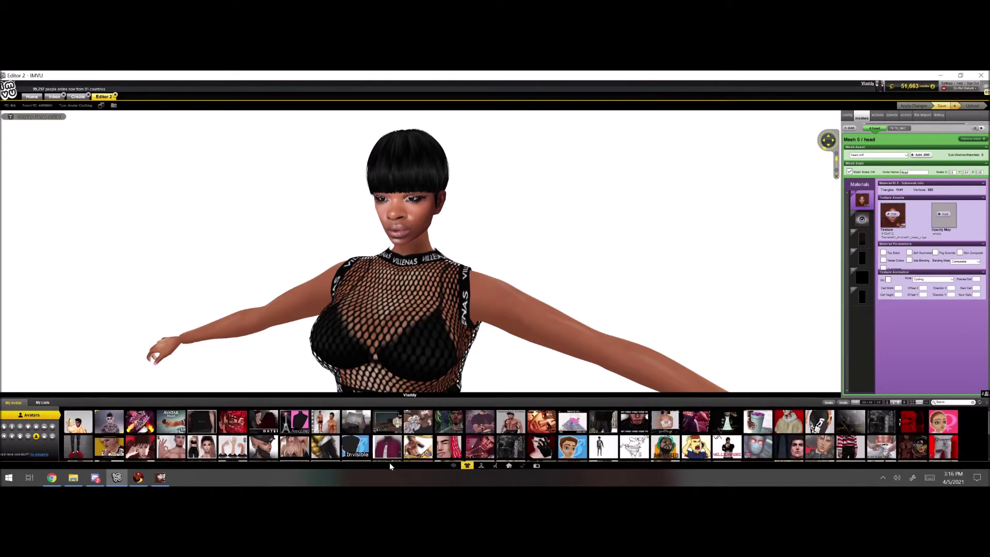
Put the last item in the wardrobe's Avatars category on the avatar and close the clothing inventory
scroll(391, 457, down, 3)
click(666, 448)
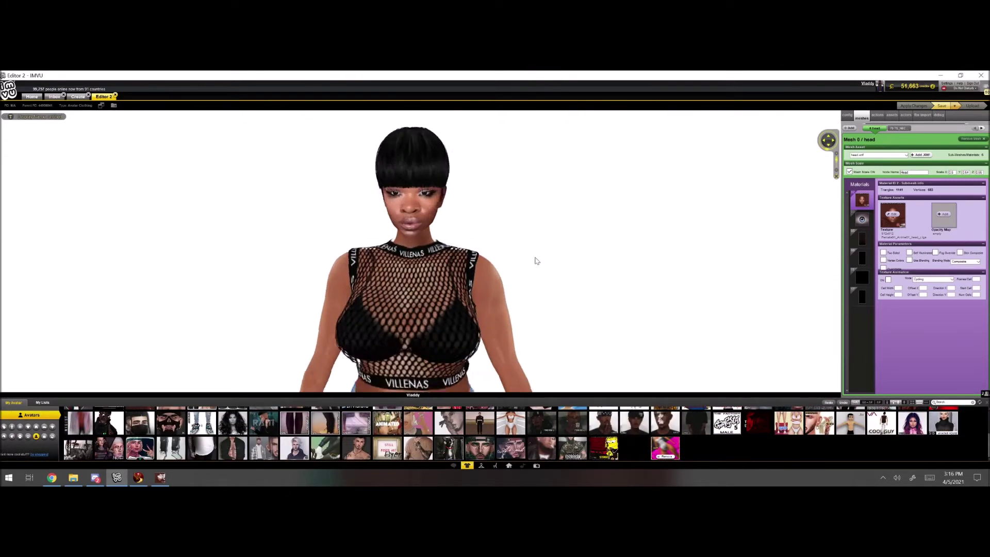
click(467, 466)
click(467, 466)
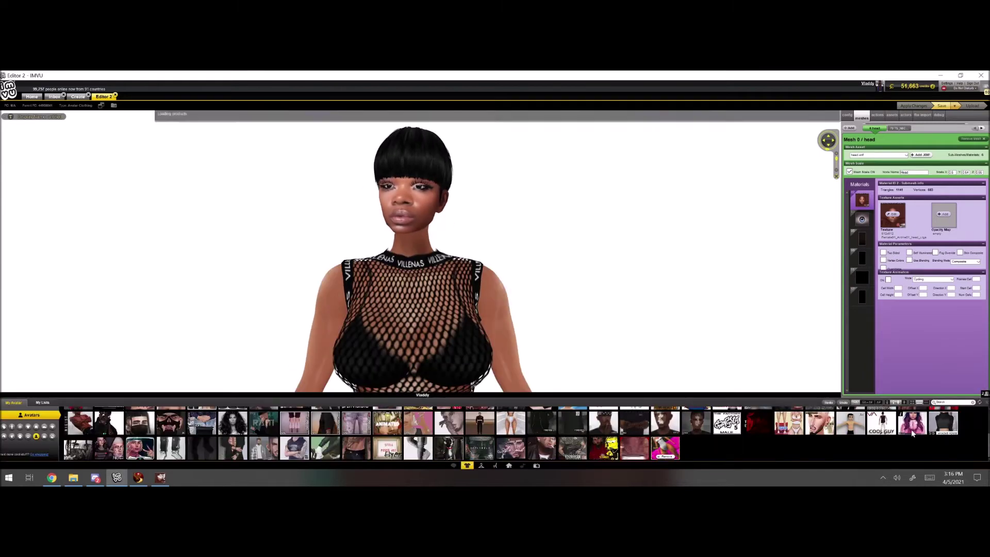
click(467, 466)
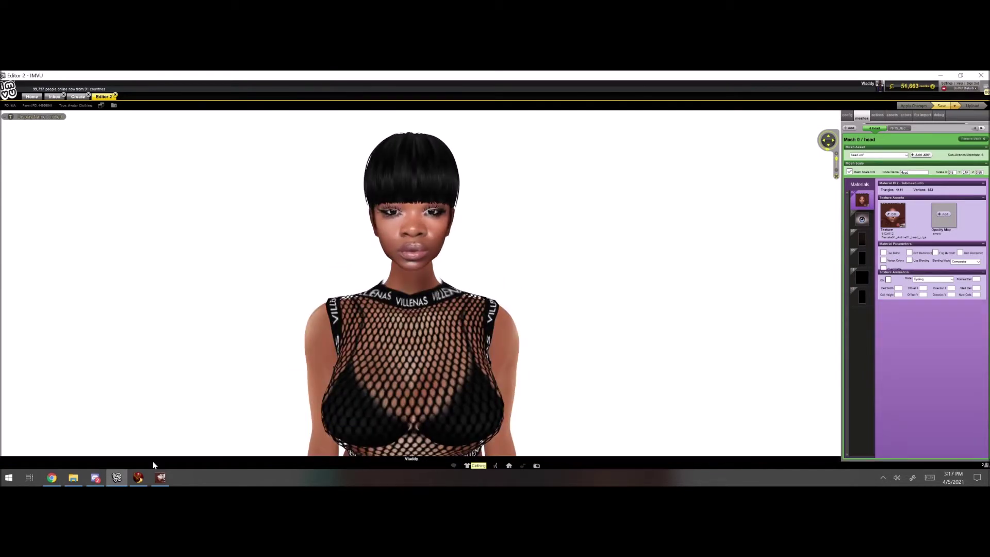
Switch to GIMP, feather a selection around the nose on the image1faceapp2.jpg layer, and copy it onto a new layer
click(160, 477)
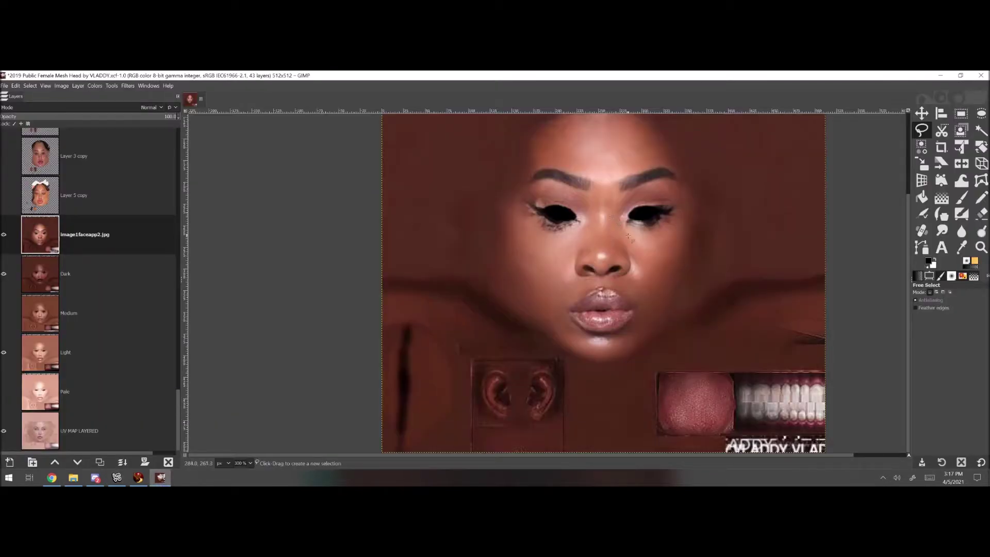
click(30, 86)
click(44, 168)
key(Return)
key(ctrl+c)
key(ctrl+v)
right_click(41, 238)
click(64, 154)
key(shift+s)
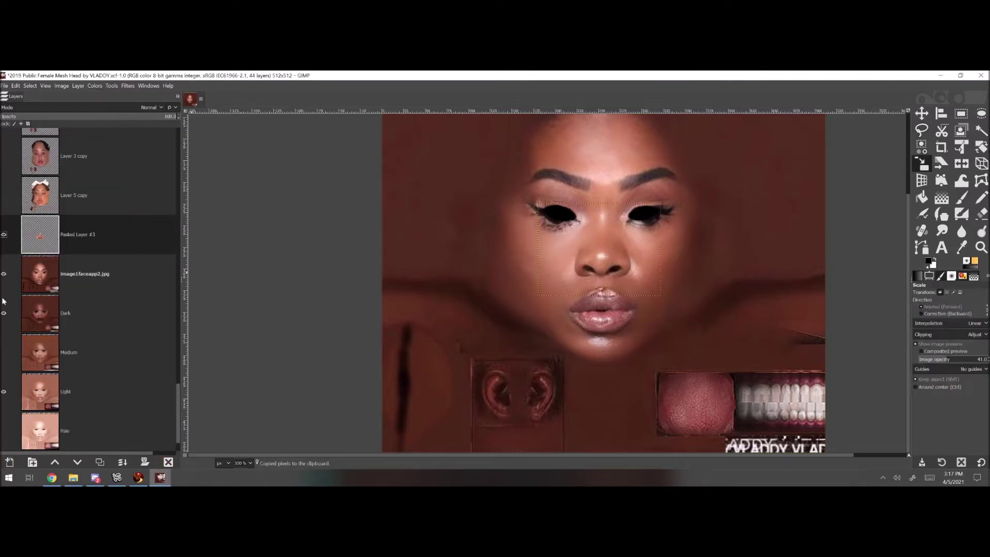
Scale the pasted nose down slightly, using the hidden face layer and about 41% opacity as an alignment aid, and restore both
click(4, 273)
drag(43, 116, 104, 129)
click(137, 478)
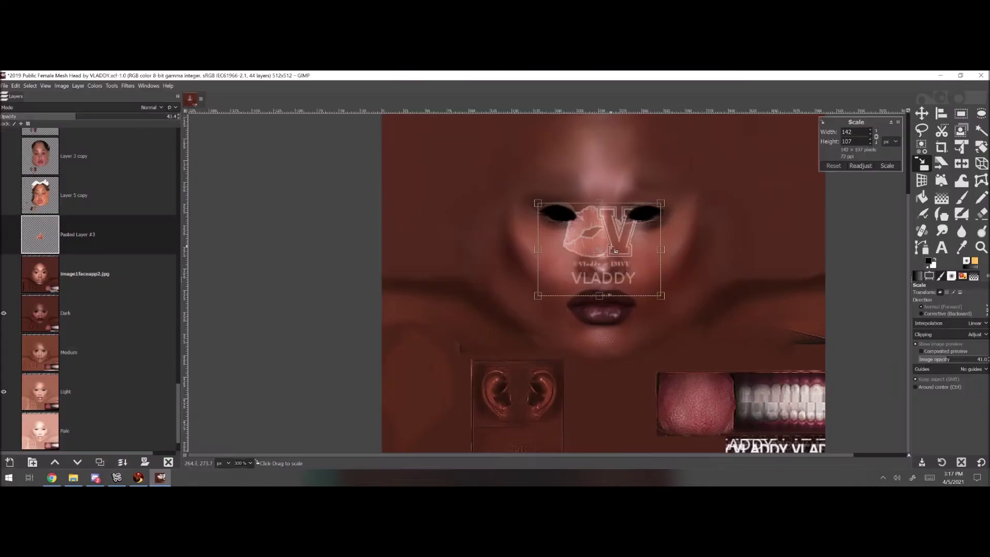
drag(659, 293, 650, 287)
drag(594, 246, 604, 253)
drag(660, 295, 654, 290)
click(886, 166)
click(4, 274)
drag(72, 116, 396, 128)
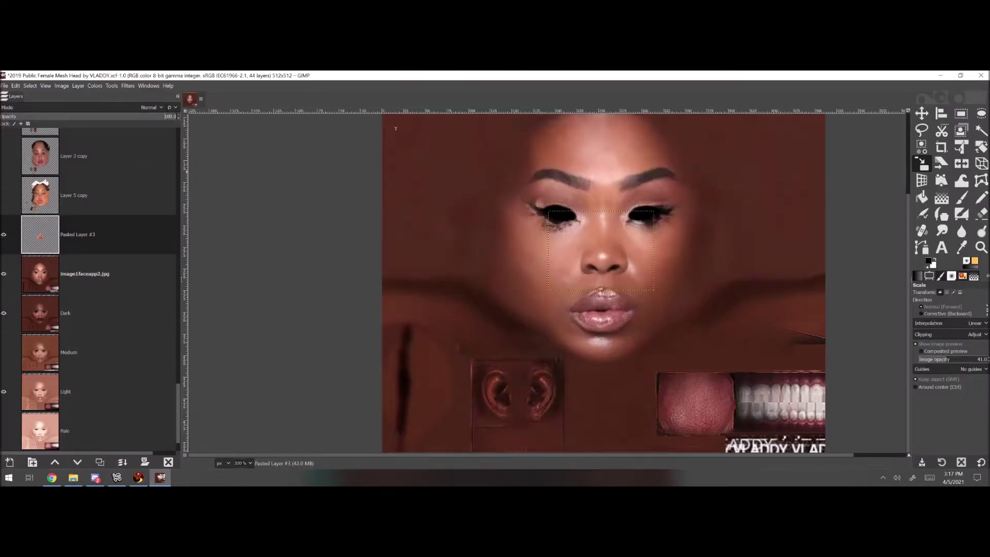
Nudge the nose layer into place at full opacity and export the image over image1faceapp2.jpg on the Desktop
click(921, 118)
drag(20, 116, 179, 117)
click(5, 86)
click(26, 211)
click(145, 273)
scroll(247, 275, down, 4)
click(227, 325)
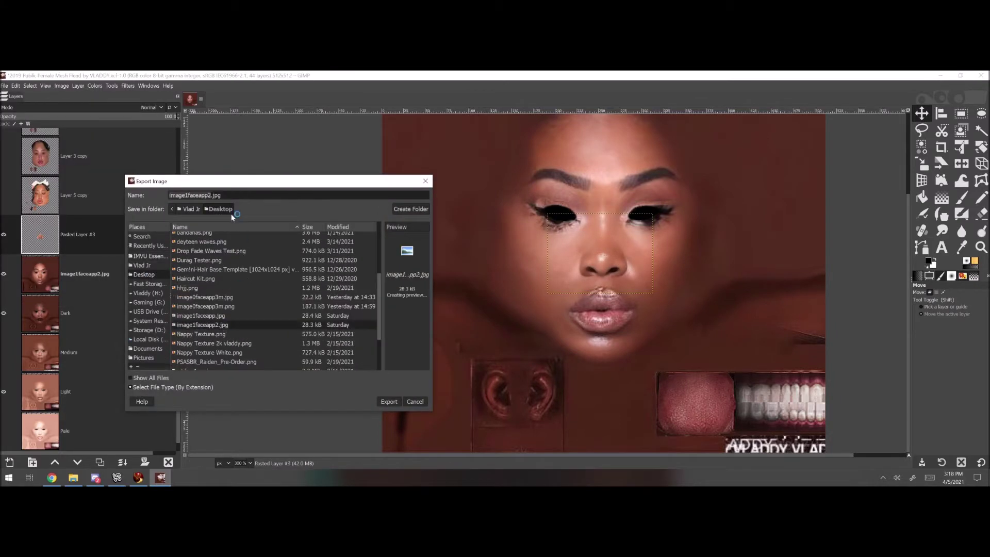
key(Return)
key(Return)
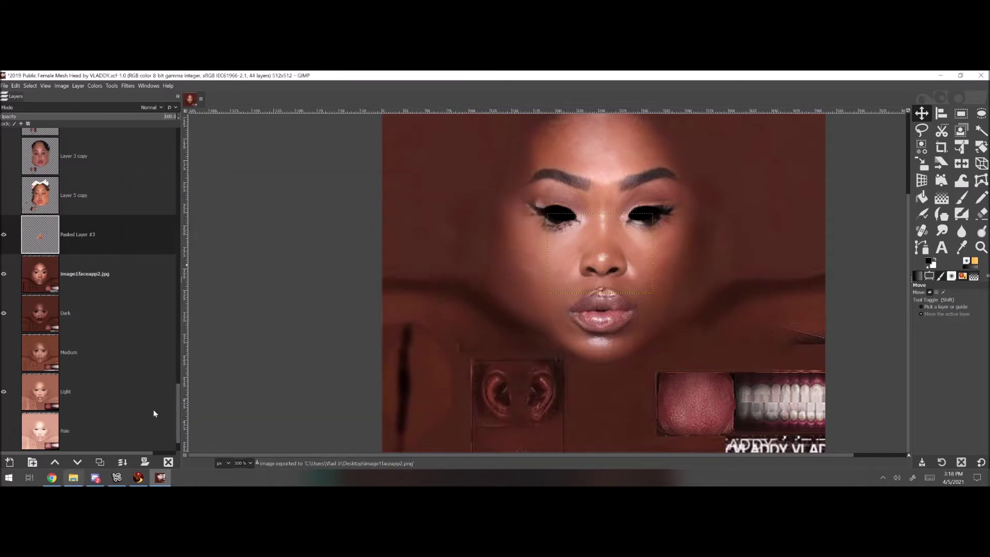
Switch to IMVU, load image1faceapp2 as the head texture, apply the changes and view the face from an angle
click(138, 477)
click(116, 477)
click(892, 214)
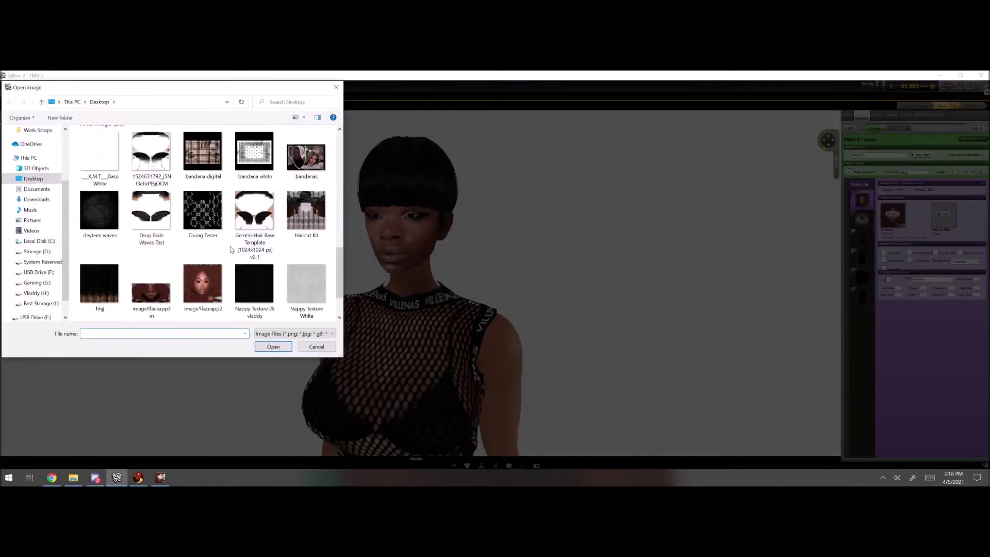
double_click(201, 296)
click(913, 105)
drag(342, 219, 474, 227)
Switch to GIMP, feather the selection around the lips on the image1faceapp2.jpg layer, and copy it onto a new layer
click(160, 478)
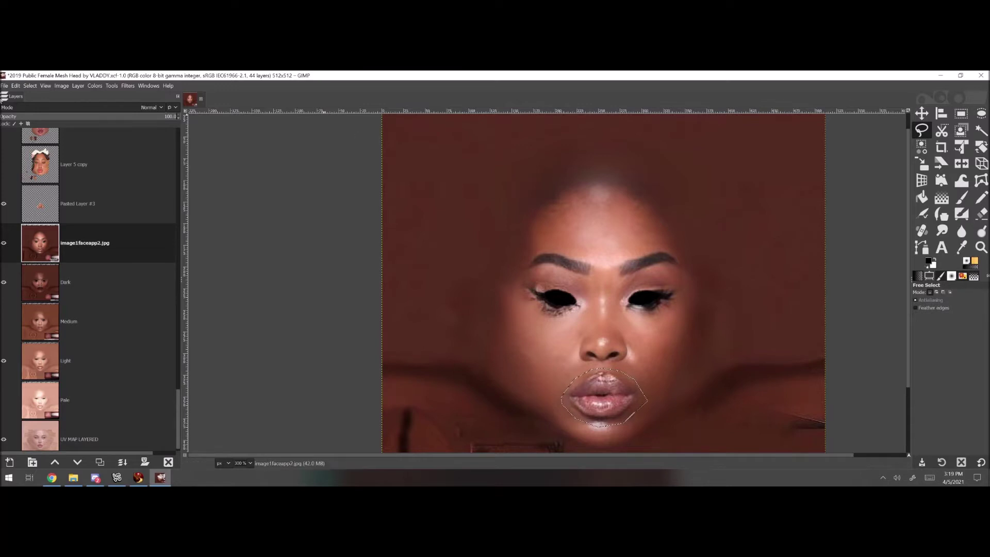
click(30, 86)
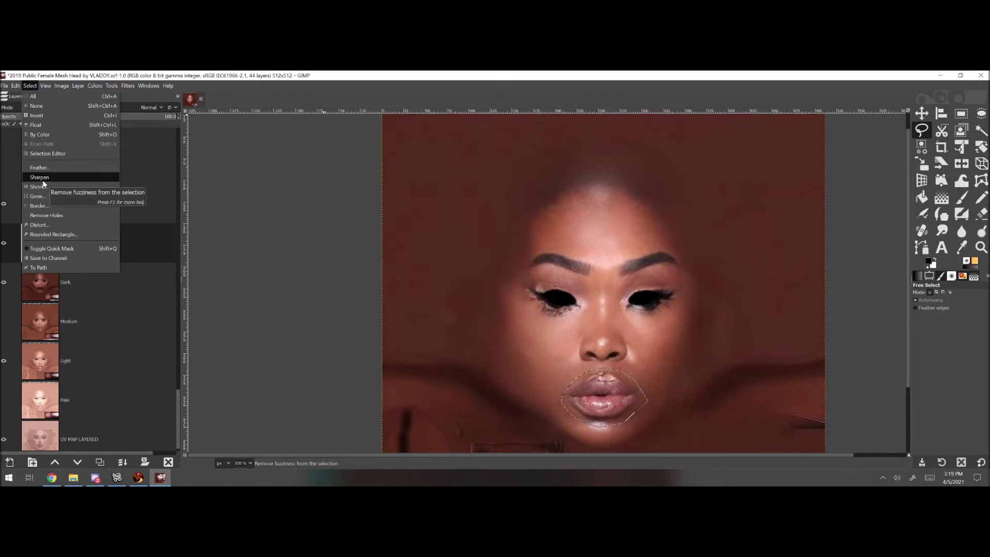
click(44, 178)
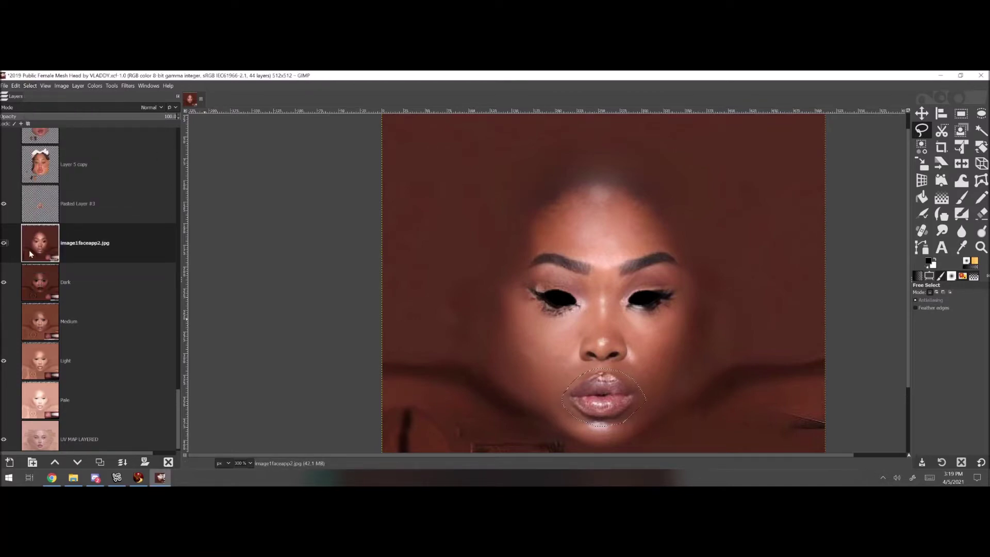
key(ctrl+c)
key(ctrl+v)
key(ctrl+shift+n)
click(882, 477)
right_click(891, 442)
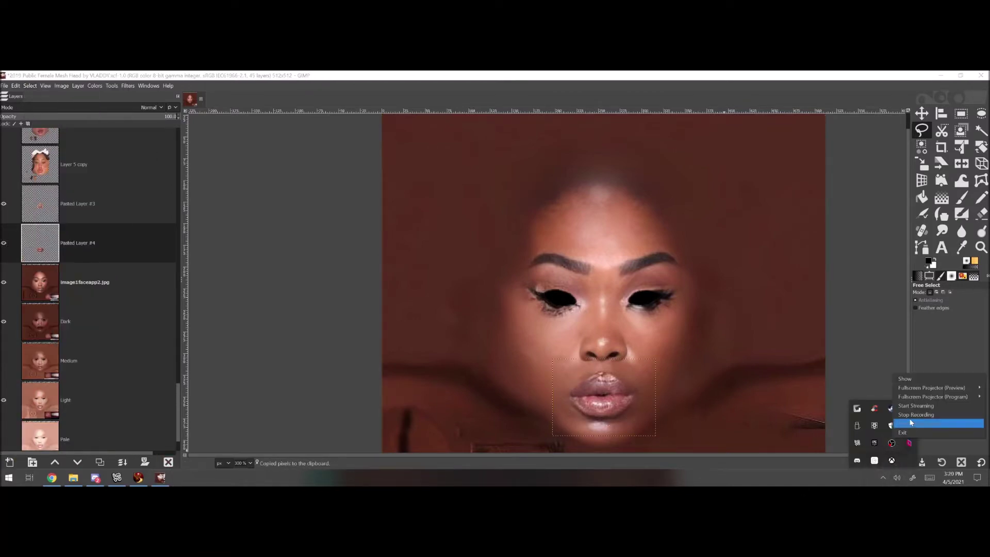
click(910, 423)
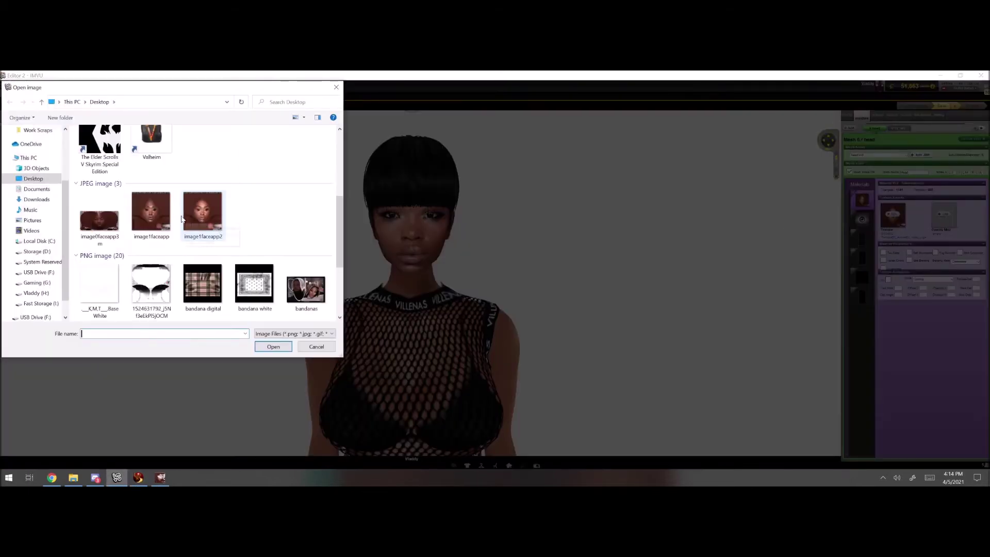
Reload the updated image1faceapp2 as the head texture in IMVU, apply the changes and check the avatar
double_click(204, 266)
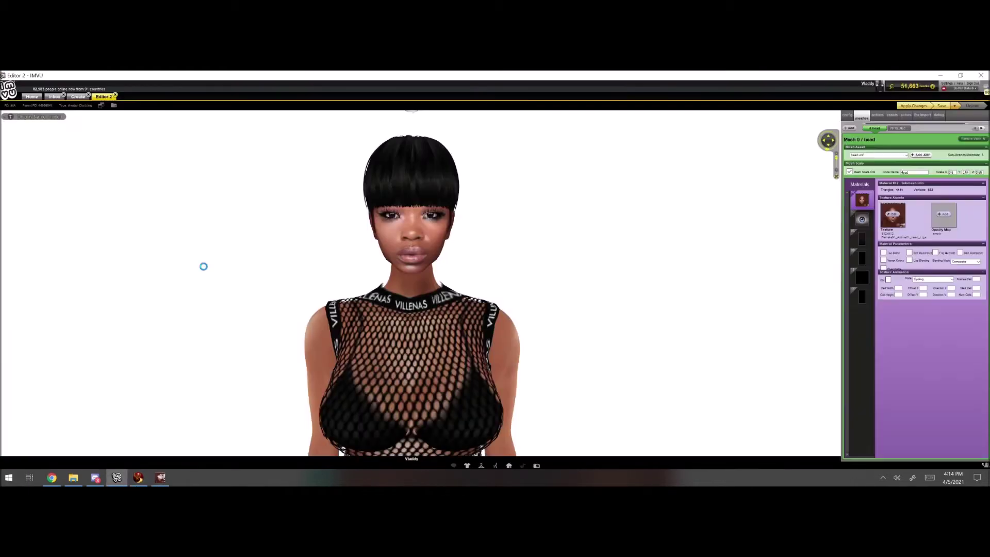
click(920, 107)
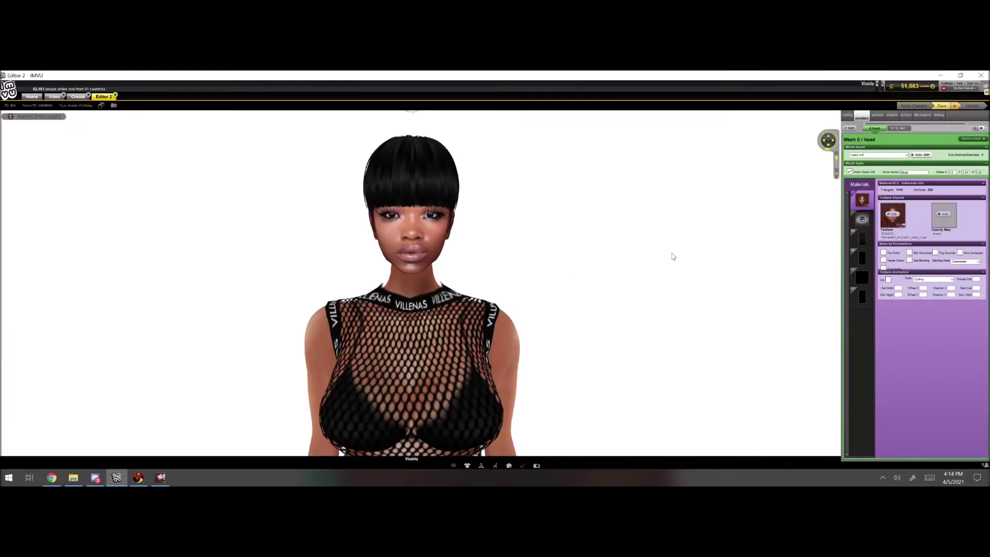
drag(673, 256, 601, 245)
scroll(536, 281, down, 3)
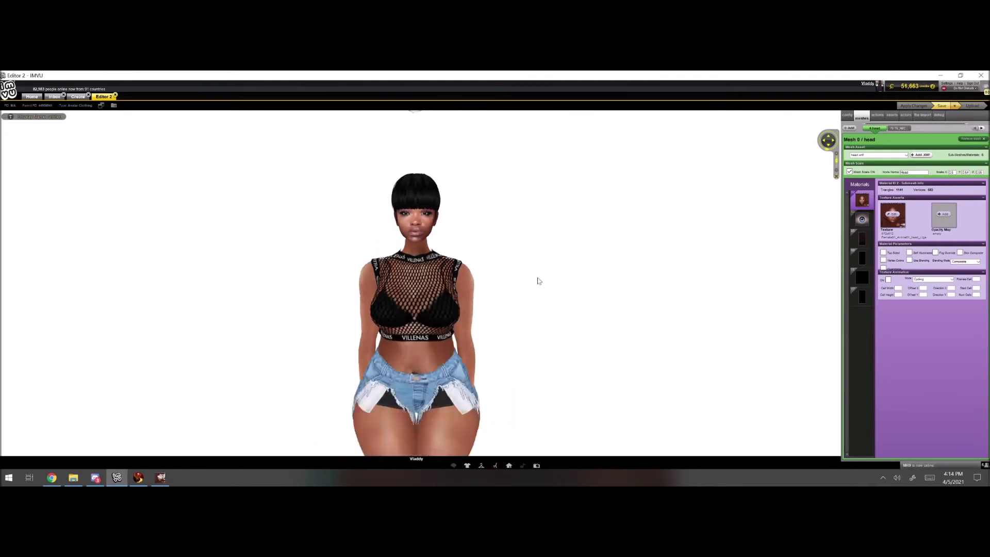
scroll(537, 281, up, 2)
Dress the avatar in a darker body skin from the Skins category and close the clothing inventory
click(467, 465)
click(28, 436)
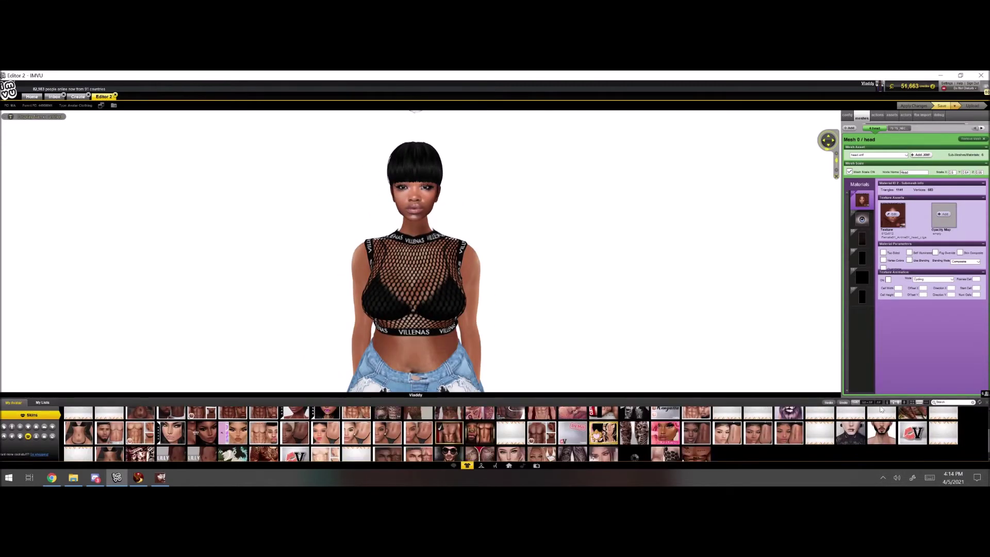
click(665, 421)
click(467, 465)
scroll(574, 310, down, 4)
scroll(574, 309, up, 5)
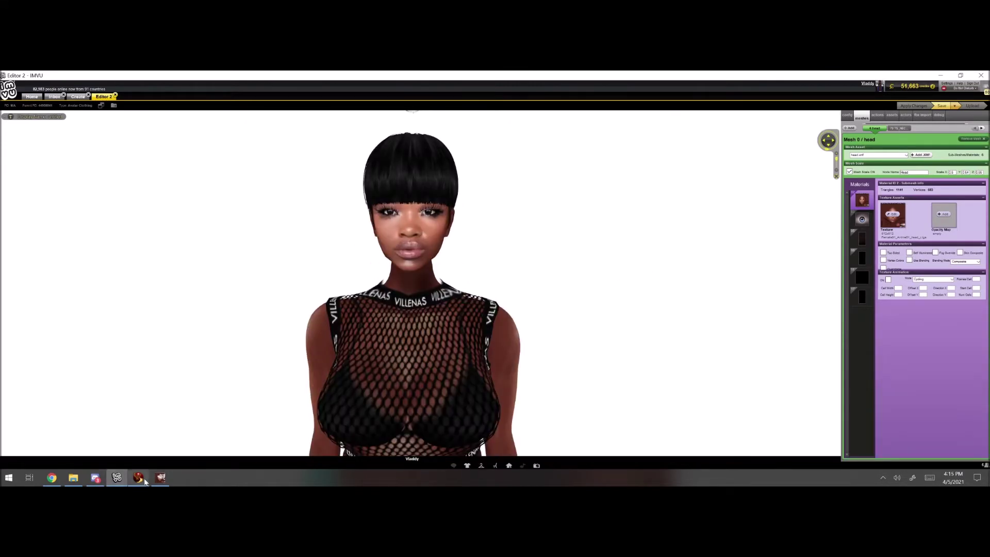
Switch to GIMP and duplicate the image1faceapp2.jpg layer
click(160, 478)
right_click(85, 283)
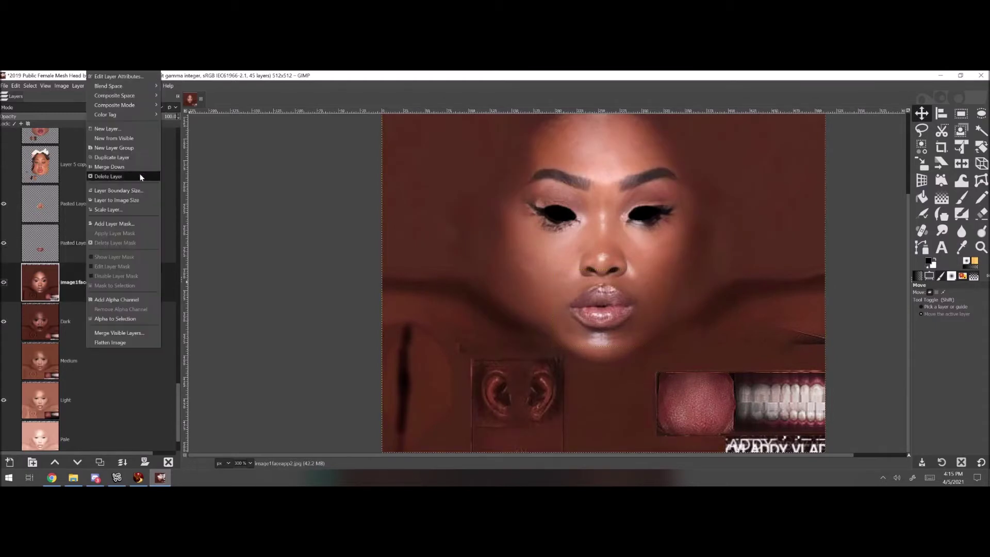
click(122, 190)
Select the areas around both eyes on the duplicated face layer, feather the selection, and copy it onto a new layer
key(f)
click(30, 85)
click(924, 134)
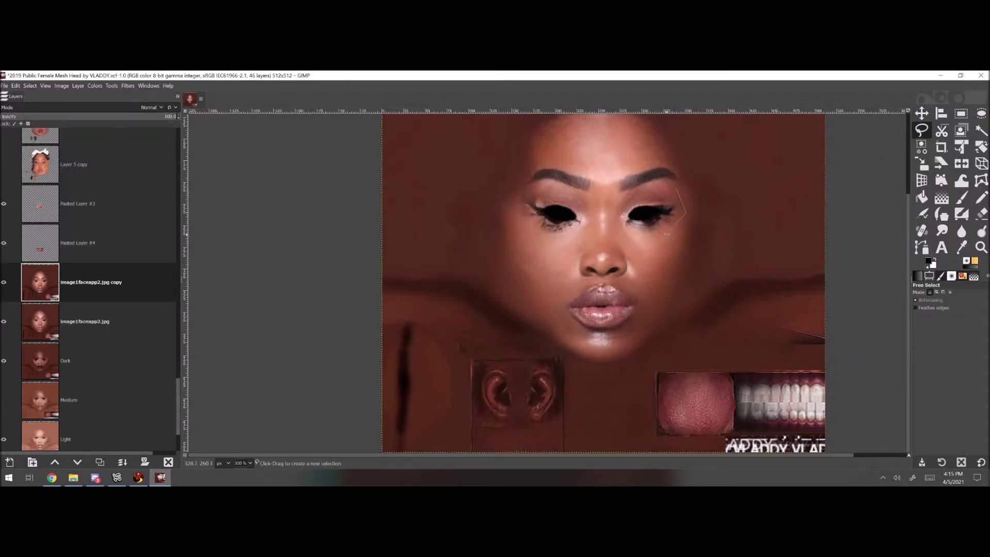
click(30, 86)
click(40, 167)
key(Return)
key(m)
key(ctrl+c)
key(ctrl+v)
right_click(66, 283)
click(90, 128)
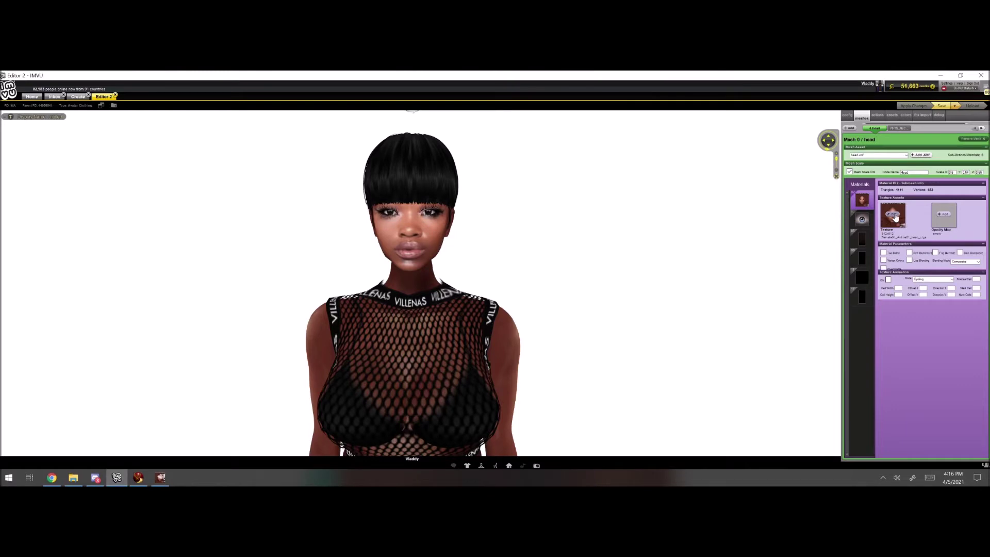
Replace the head texture in IMVU with the updated face image
click(894, 215)
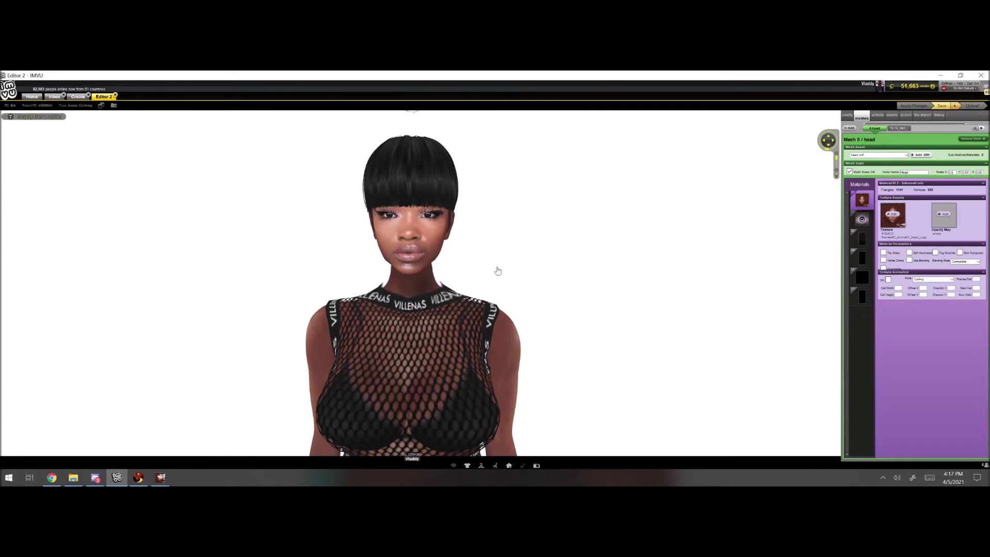
In GIMP, duplicate the pasted nose, lips and eyes layers, merge the duplicates into one layer, and check it by toggling visibility
click(161, 478)
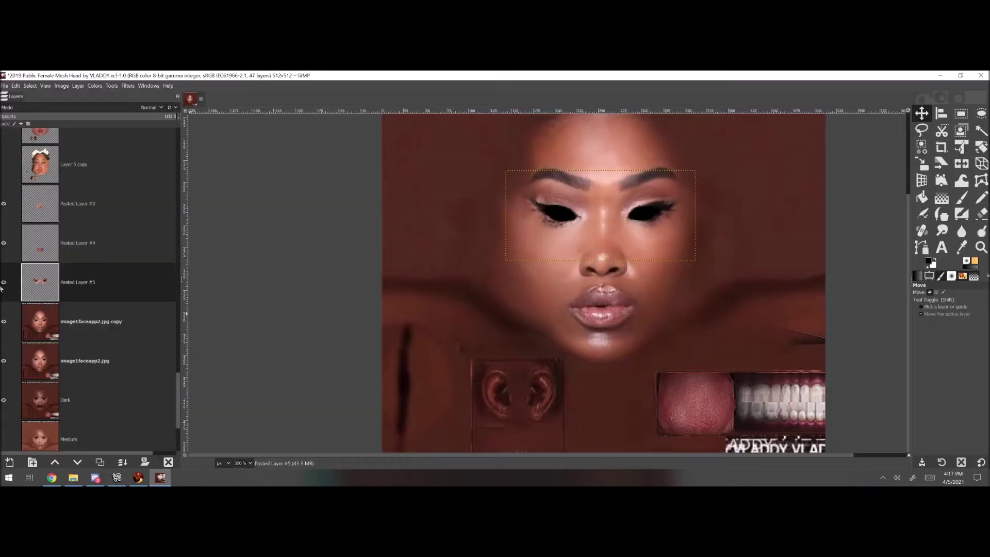
right_click(51, 206)
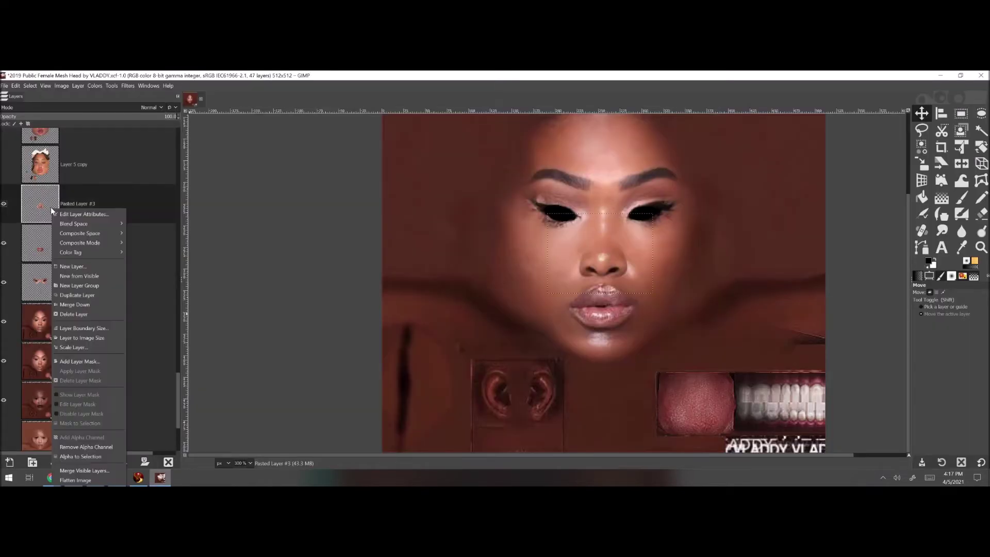
click(84, 297)
right_click(66, 283)
click(92, 157)
right_click(67, 278)
click(93, 158)
right_click(75, 219)
click(98, 167)
right_click(68, 176)
click(94, 272)
click(4, 146)
click(4, 146)
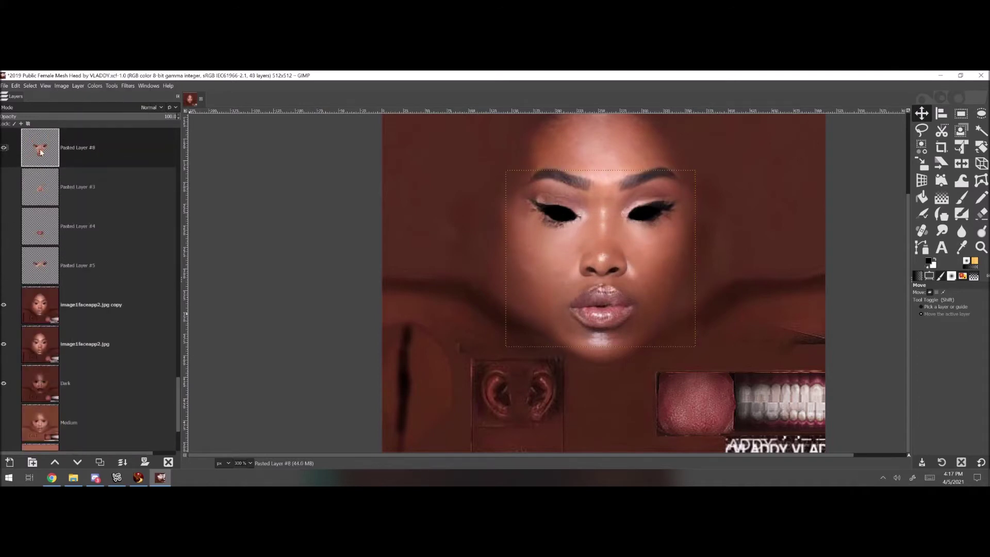
Move the combined features layer below Pasted Layer #5 and merge a duplicate of it into image1faceapp2.jpg copy, hiding the original
drag(39, 147, 57, 266)
right_click(67, 266)
click(107, 158)
right_click(75, 304)
click(99, 166)
click(3, 226)
click(3, 266)
click(3, 266)
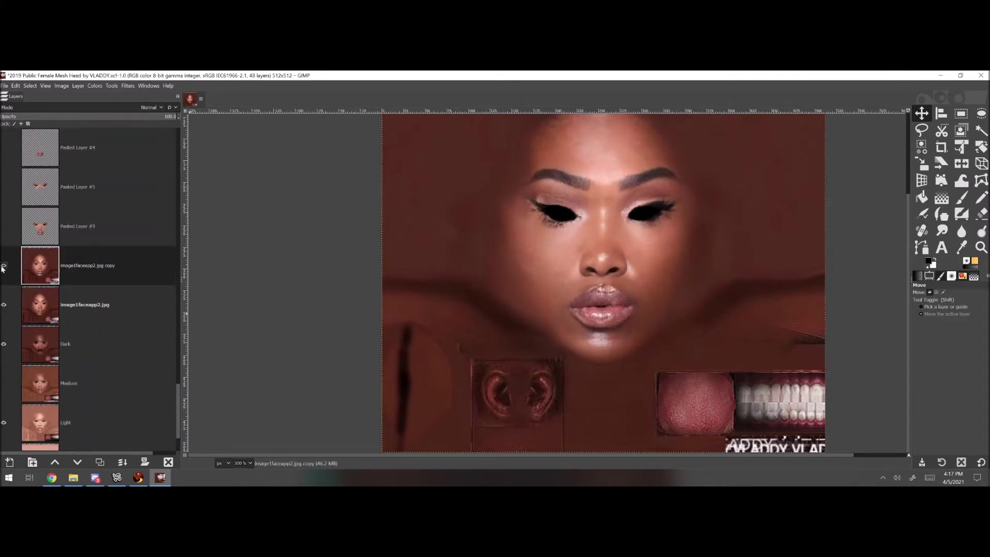
Reshape the eyes on the image1faceapp2.jpg copy layer with the Warp Transform tool
click(961, 181)
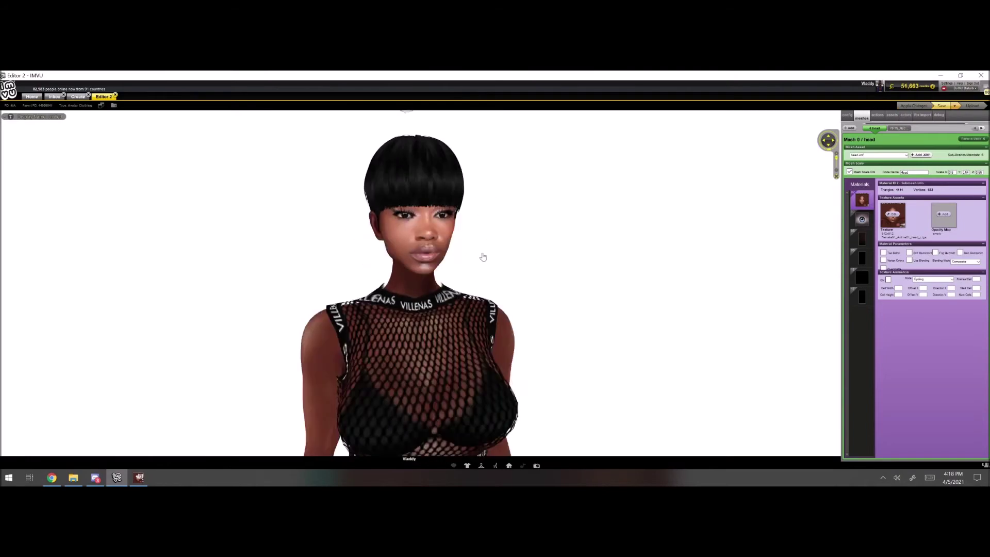
Change the avatar's hair in IMVU to a close-cropped style from the Hairstyles category and view the face
click(467, 465)
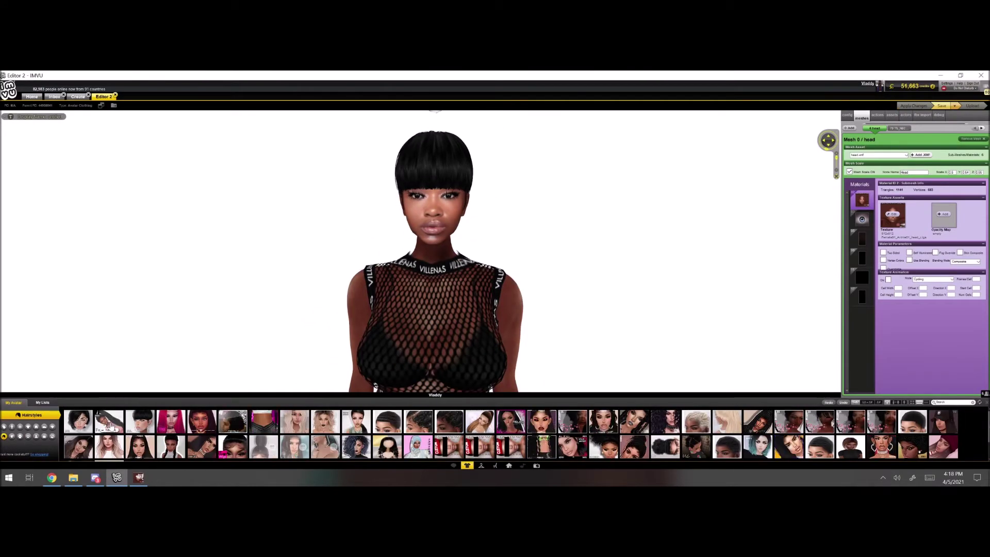
click(109, 424)
click(727, 446)
drag(490, 205, 588, 212)
scroll(515, 434, down, 1)
click(467, 465)
scroll(589, 322, up, 2)
Browse the wardrobe's Actions category and examine the avatar's face up close
click(467, 465)
click(44, 437)
scroll(536, 274, down, 3)
scroll(537, 274, up, 4)
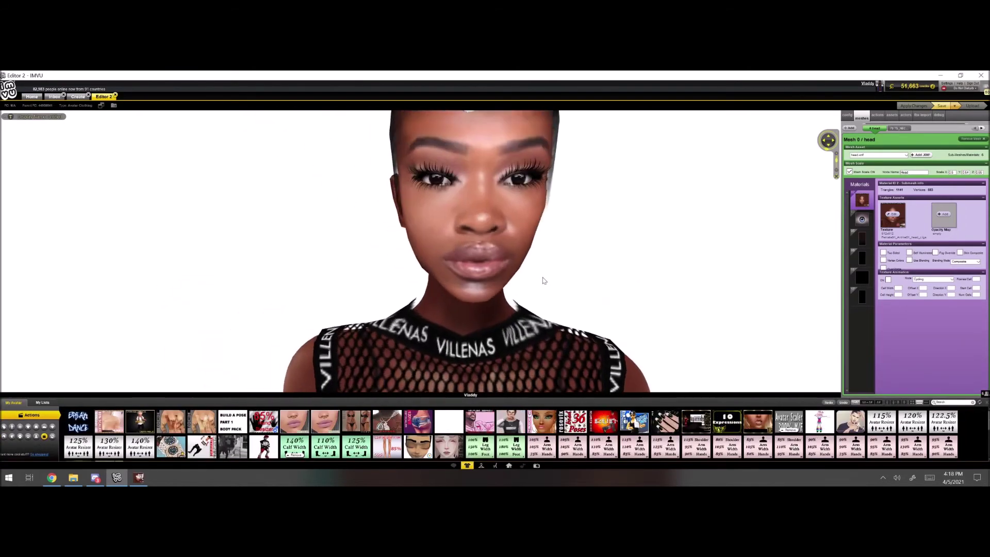
click(467, 465)
scroll(562, 281, down, 2)
mouse_move(562, 283)
mouse_down()
mouse_move(572, 280)
mouse_move(555, 281)
mouse_up()
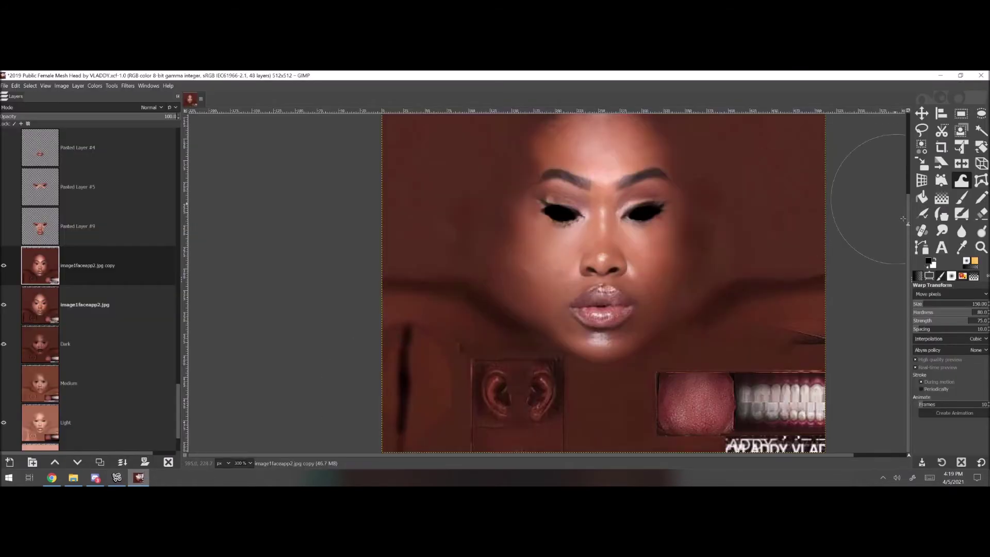
Smudge away the outer eyelashes of both eyes on the image1faceapp2.jpg copy layer in GIMP
click(942, 230)
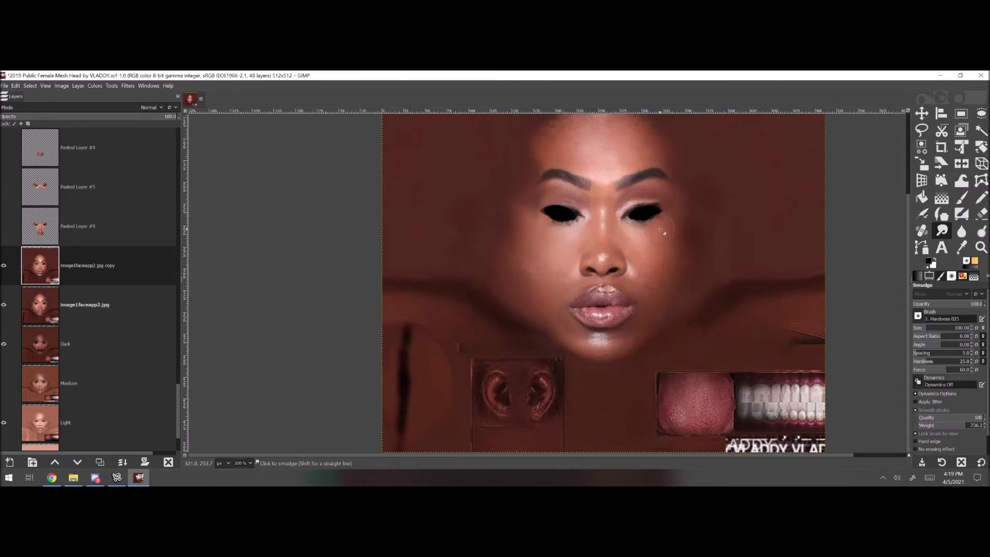
Outline the eye at the viewer's right with Free Select and feather the selection on the image1faceapp2.jpg copy layer
key(f)
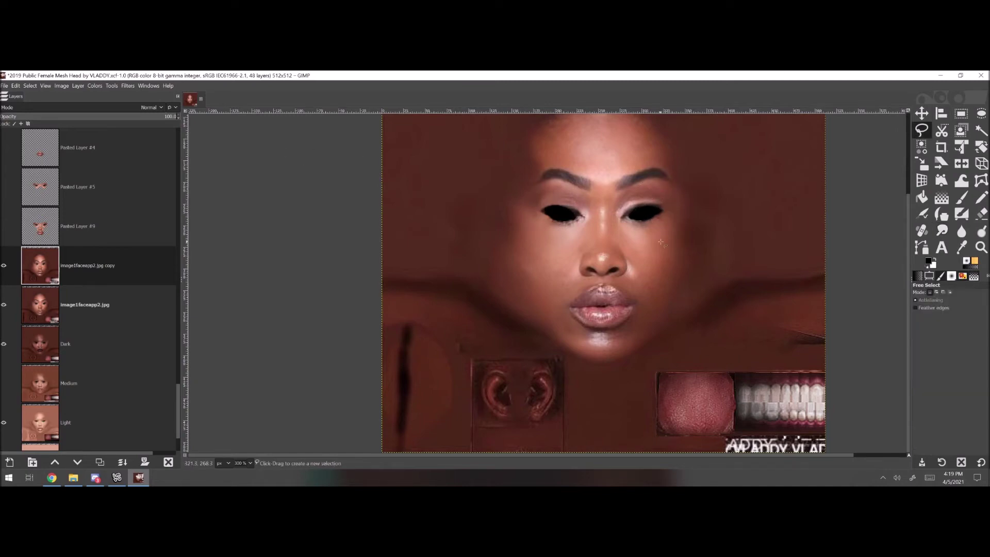
click(669, 184)
click(724, 227)
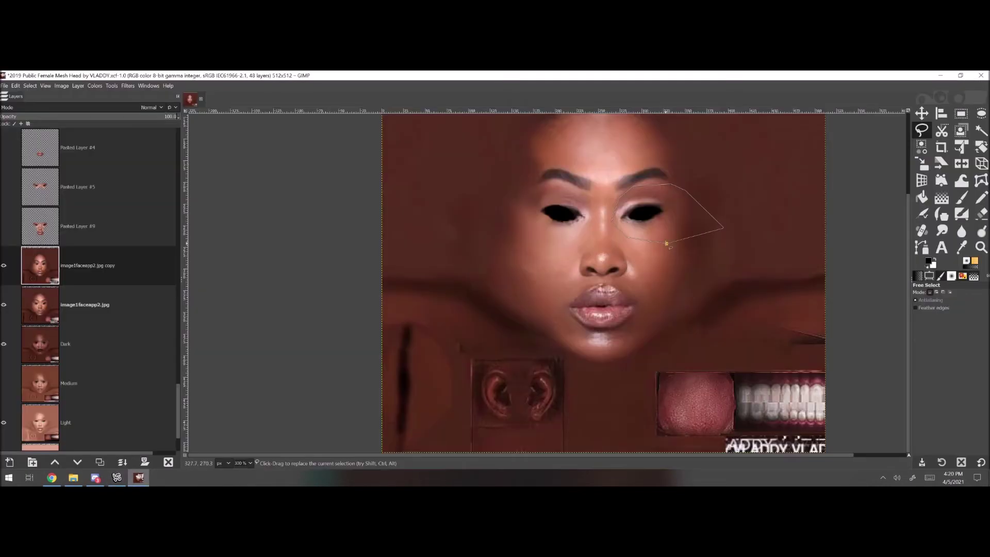
click(30, 85)
click(41, 166)
key(Return)
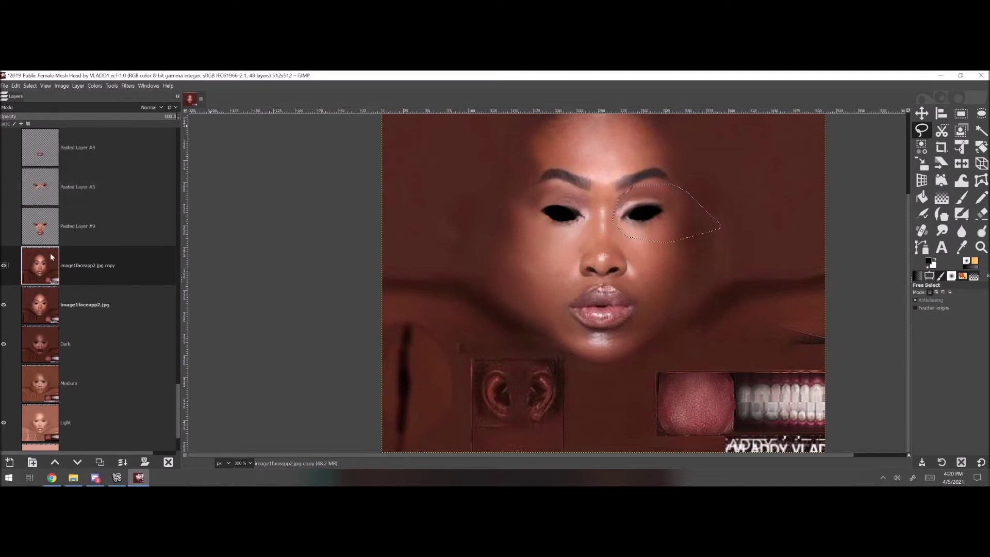
Copy the selected eye to a new layer, mirror it horizontally and place it over the opposite eye
key(ctrl+c)
key(ctrl+v)
right_click(51, 253)
click(75, 129)
right_click(54, 257)
click(90, 201)
key(m)
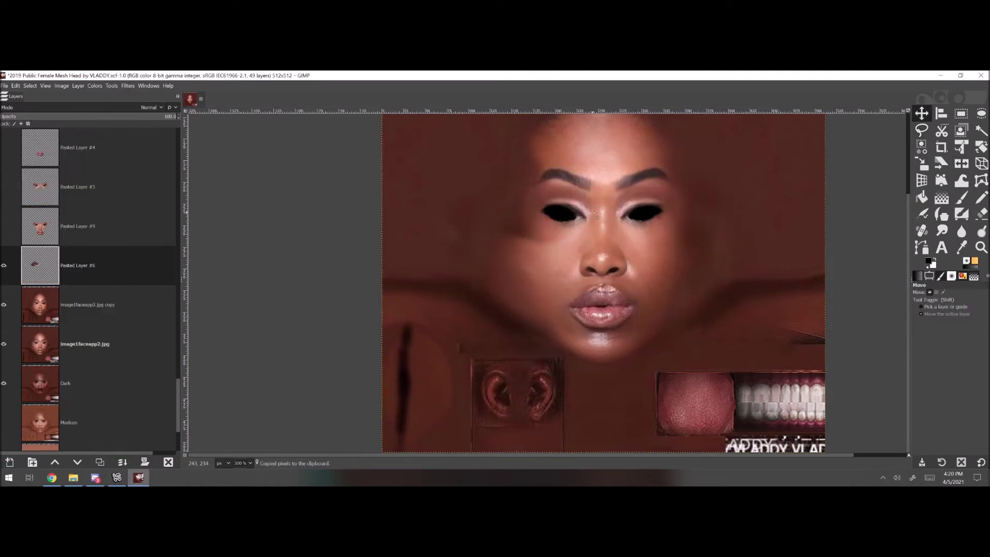
Blend the mirrored eye's edges with the Eraser and merge its layer down onto image1faceapp2.jpg copy
click(981, 213)
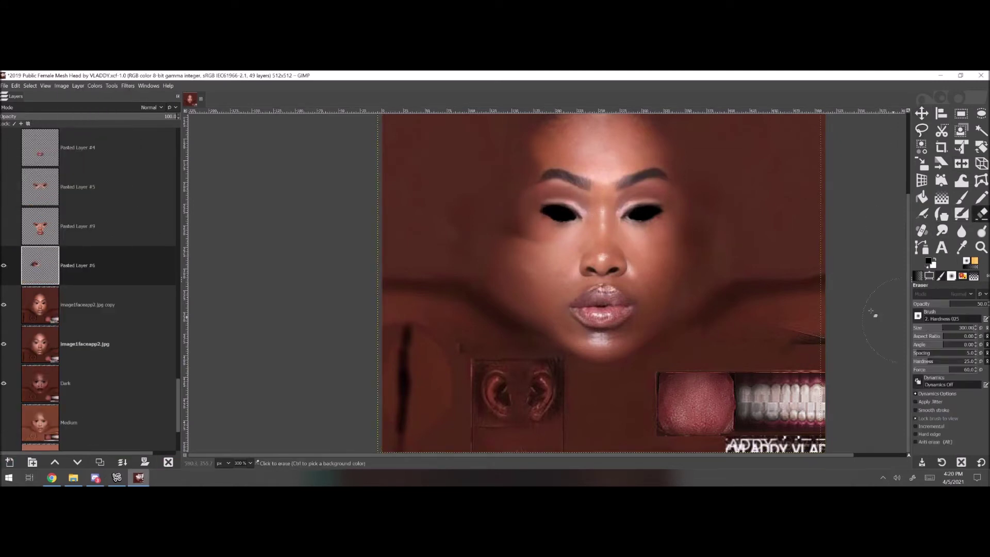
scroll(484, 261, up, 2)
scroll(87, 258, down, 1)
right_click(67, 234)
click(101, 162)
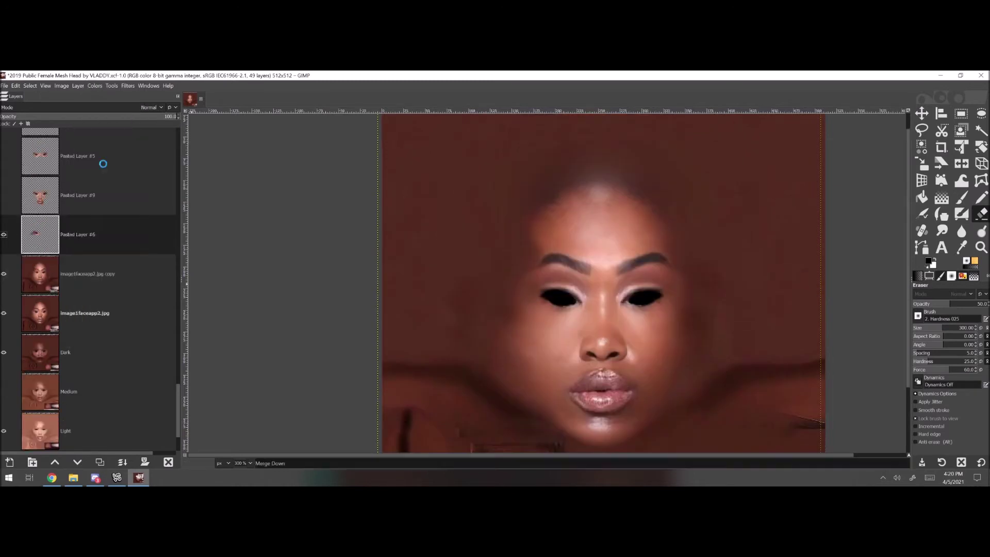
scroll(601, 154, down, 2)
click(921, 130)
click(693, 305)
click(700, 182)
scroll(700, 182, up, 2)
click(30, 85)
click(922, 114)
key(Return)
click(29, 86)
click(37, 108)
Outline the whole face from chin to forehead with Free Select and feather the selection
scroll(618, 336, down, 3)
click(612, 365)
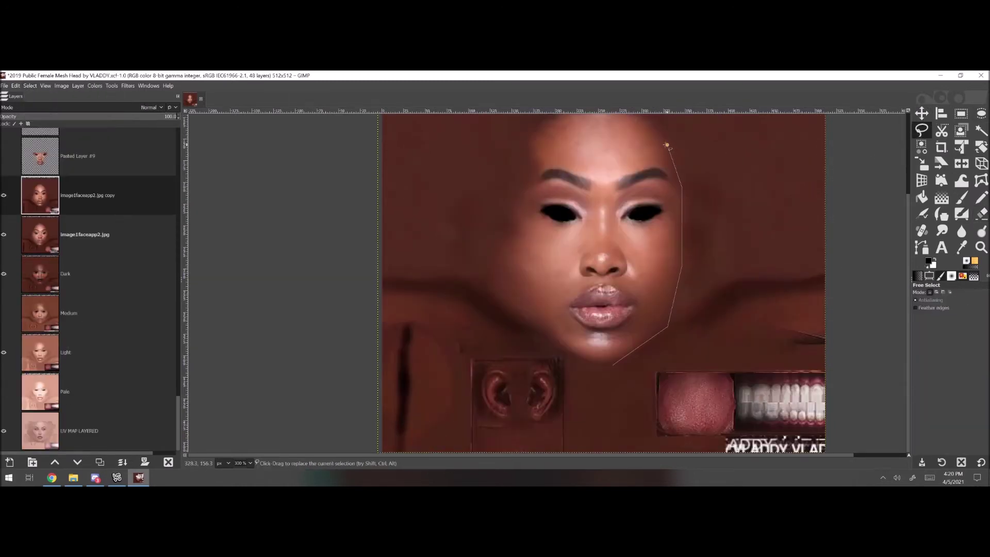
scroll(667, 144, up, 2)
click(646, 203)
click(616, 185)
click(589, 183)
click(481, 372)
scroll(481, 373, down, 3)
click(613, 366)
click(30, 85)
click(44, 181)
click(100, 205)
Duplicate the image1faceapp2.jpg copy layer and adjust the selected face to brightness -58 and contrast 5
scroll(39, 248, up, 2)
right_click(36, 256)
click(82, 159)
click(95, 86)
click(106, 163)
drag(270, 250, 241, 246)
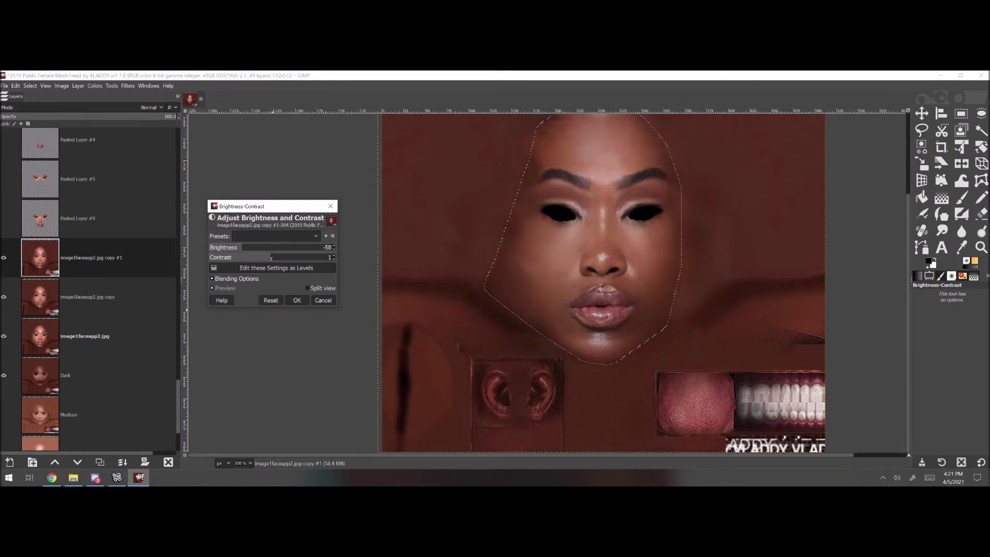
click(227, 288)
click(227, 288)
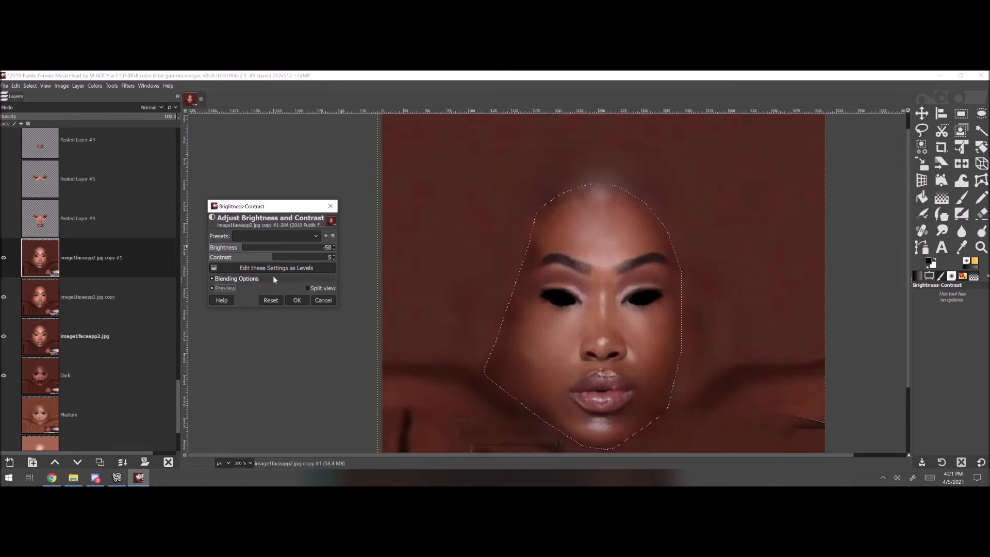
click(333, 255)
click(296, 300)
Clear the selection and smudge the darkened face's edges into the surrounding skin with a size 250 brush, sampling all layers
click(30, 86)
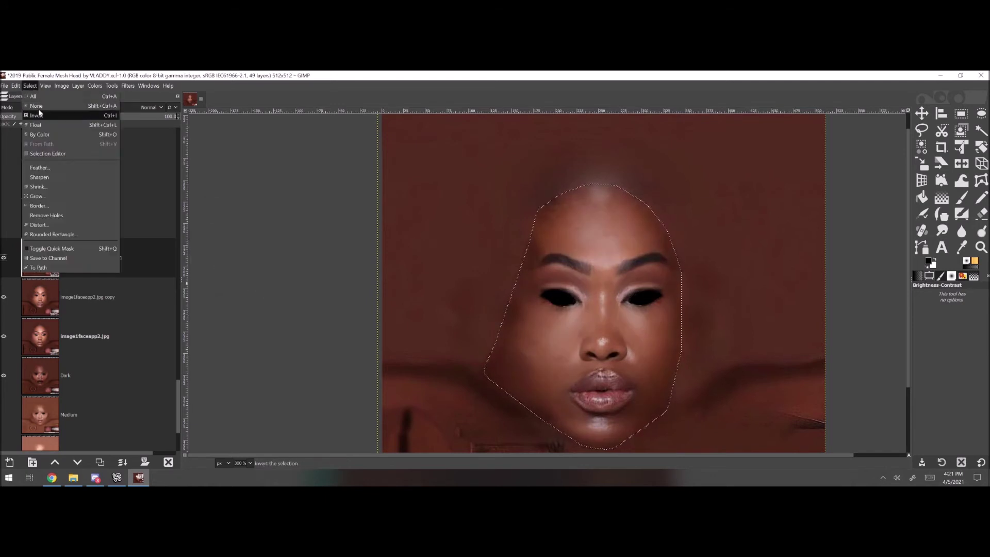
click(38, 105)
click(941, 230)
click(940, 329)
text(250)
key(Return)
drag(641, 222, 642, 205)
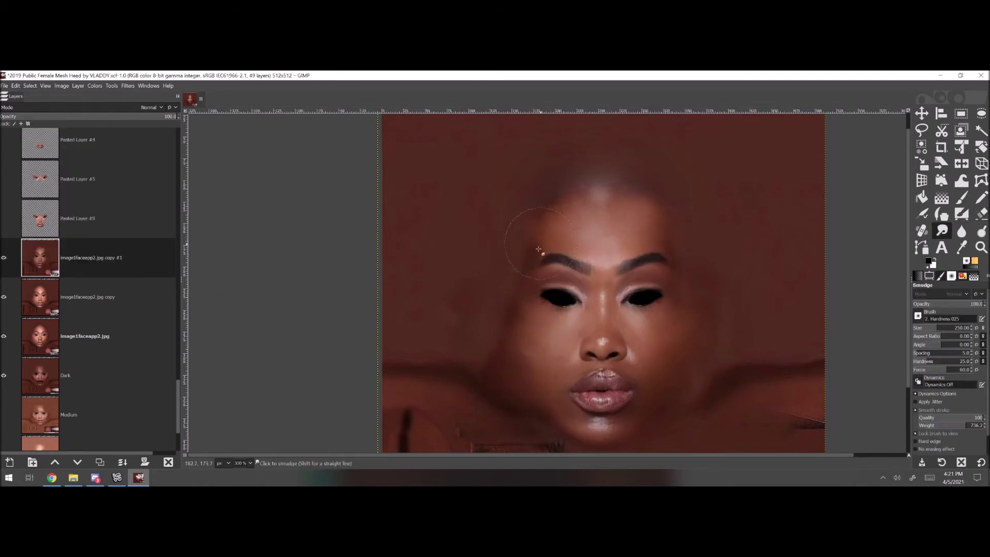
drag(540, 225, 486, 375)
scroll(984, 382, down, 1)
click(958, 448)
drag(479, 328, 507, 306)
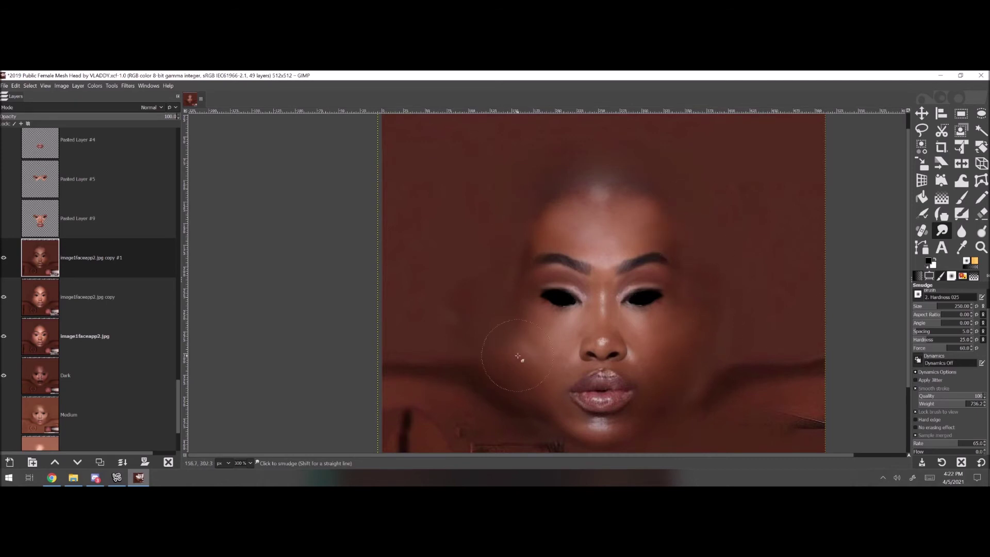
Show the Strong Cheek Lines layer, darken it with Brightness-Contrast and set its opacity to about 47
scroll(100, 224, up, 10)
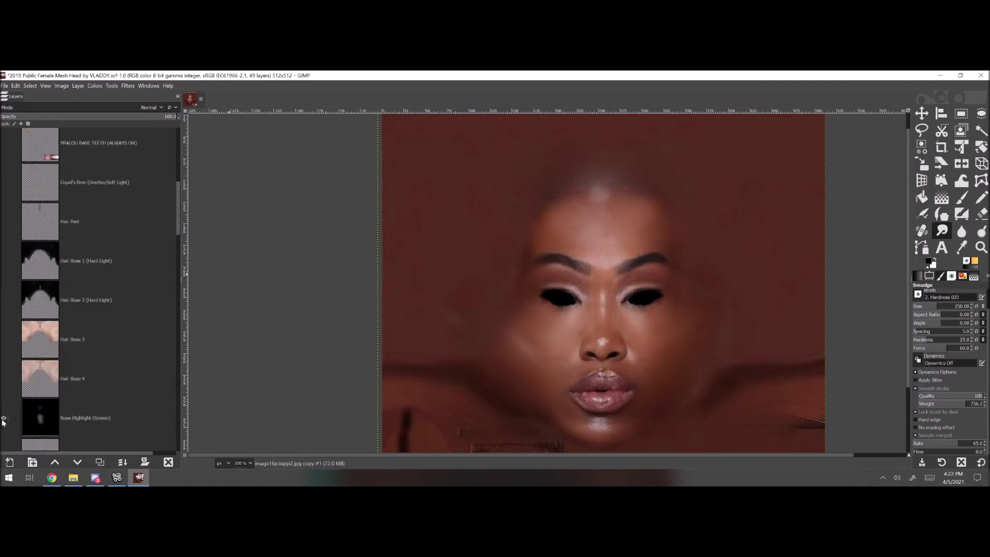
scroll(12, 289, up, 10)
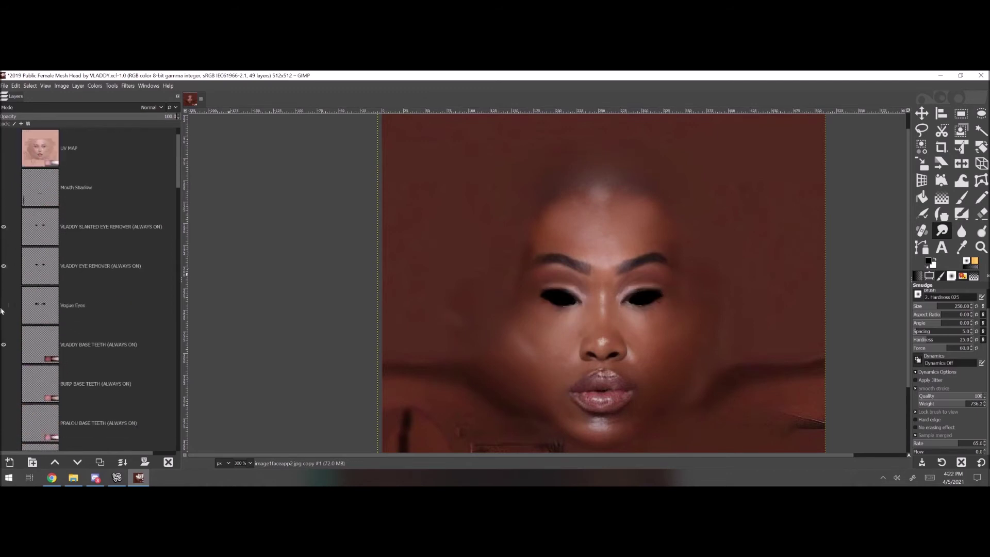
scroll(16, 323, down, 1)
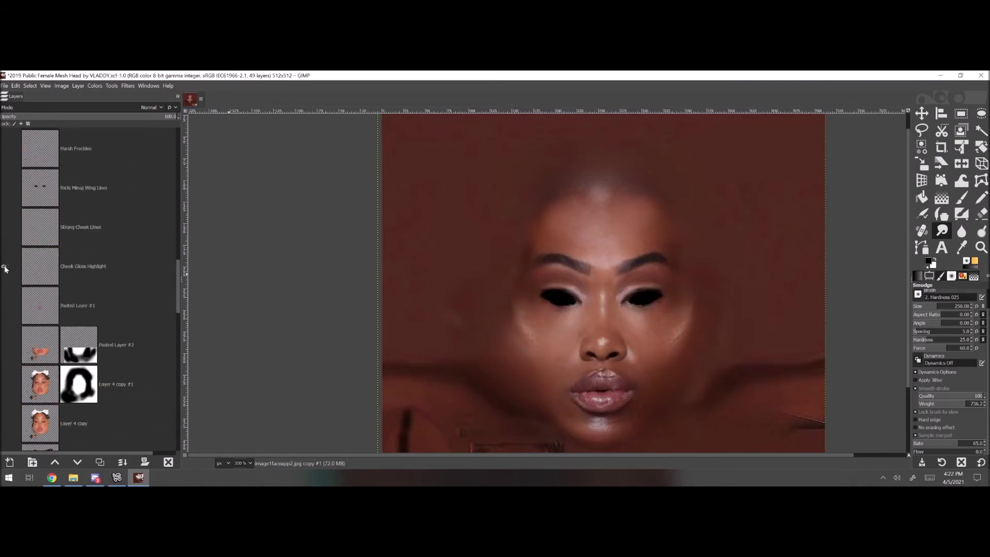
click(37, 231)
click(94, 86)
click(116, 163)
mouse_move(221, 246)
mouse_down()
mouse_move(209, 246)
mouse_move(238, 245)
mouse_up()
click(297, 300)
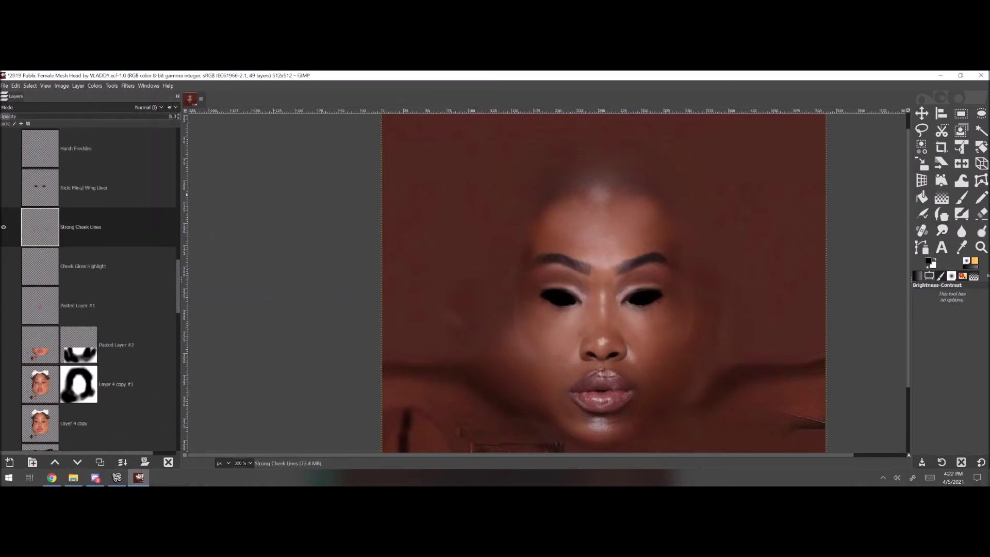
key(m)
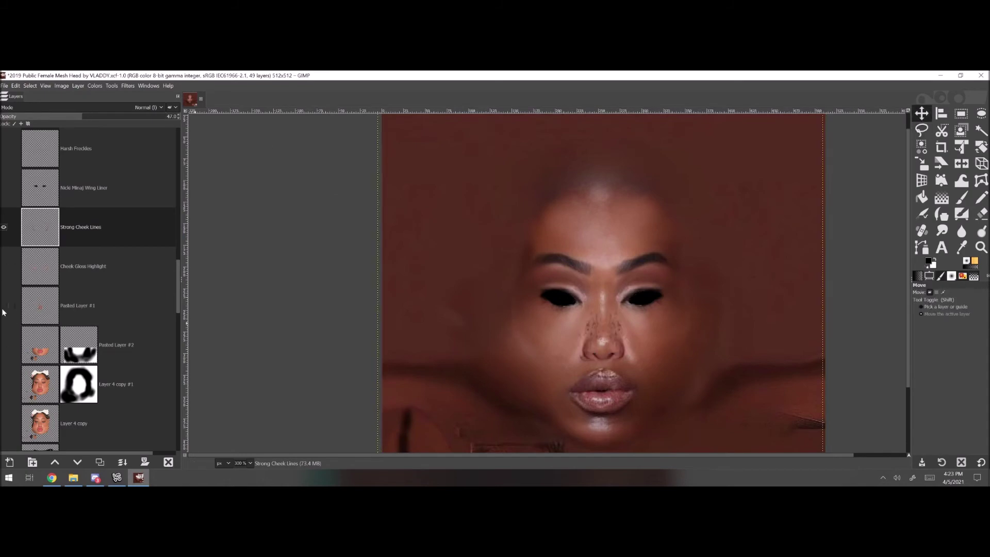
Set the Cheek Gloss Highlight layer's opacity to 19.3, export the texture and inspect the avatar's face in IMVU
click(82, 266)
click(4, 86)
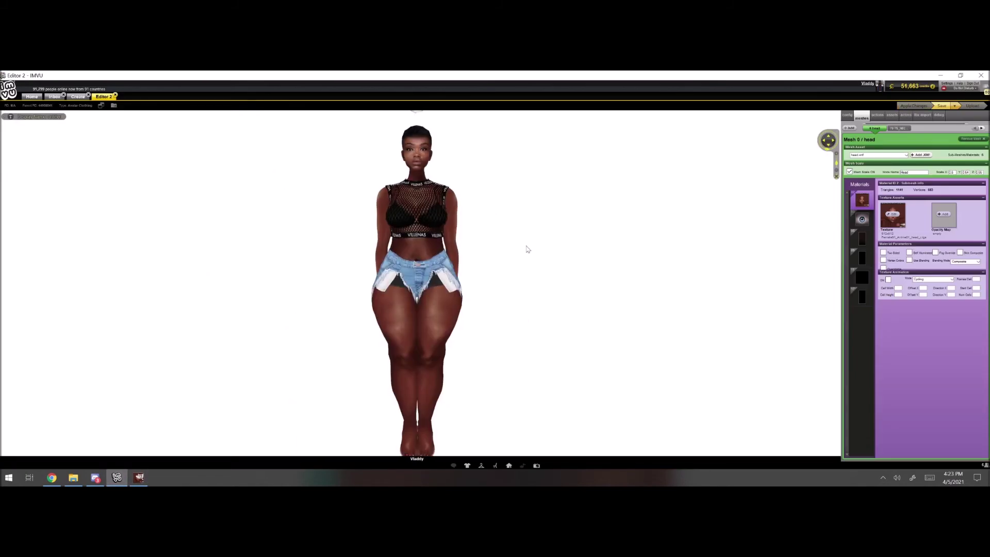
scroll(526, 249, up, 5)
mouse_move(547, 266)
mouse_down()
mouse_move(577, 274)
mouse_move(553, 280)
mouse_up()
Return to GIMP, compare the face with and without the image1faceapp2.jpg copy #1 layer, and make that layer active
click(138, 478)
scroll(66, 321, down, 3)
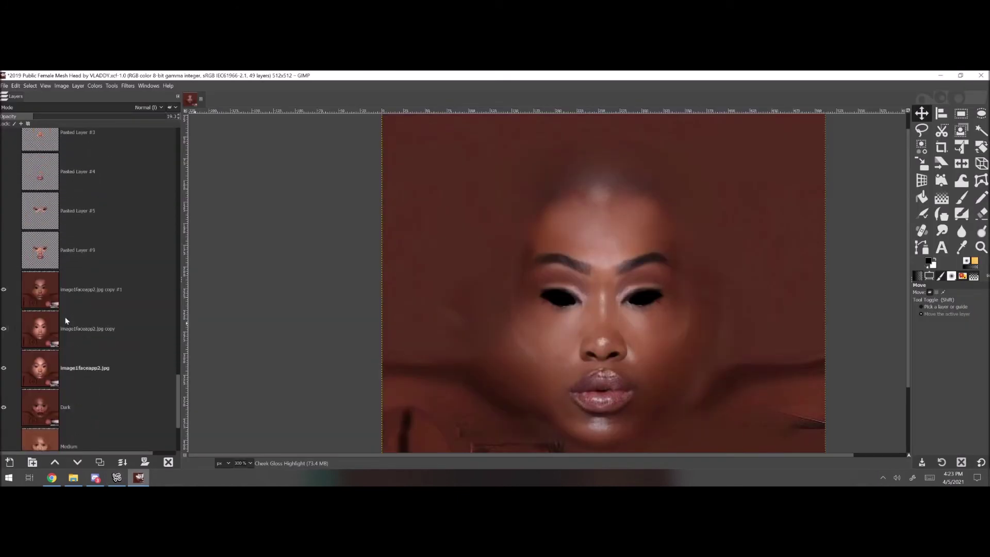
click(5, 289)
click(4, 290)
click(87, 290)
click(127, 86)
mouse_move(145, 148)
click(260, 215)
key(Escape)
Outline the face on the image1faceapp2.jpg copy #1 layer with Free Select and feather the selection by 20
key(f)
click(695, 384)
click(697, 274)
click(670, 201)
click(598, 180)
click(634, 435)
click(29, 86)
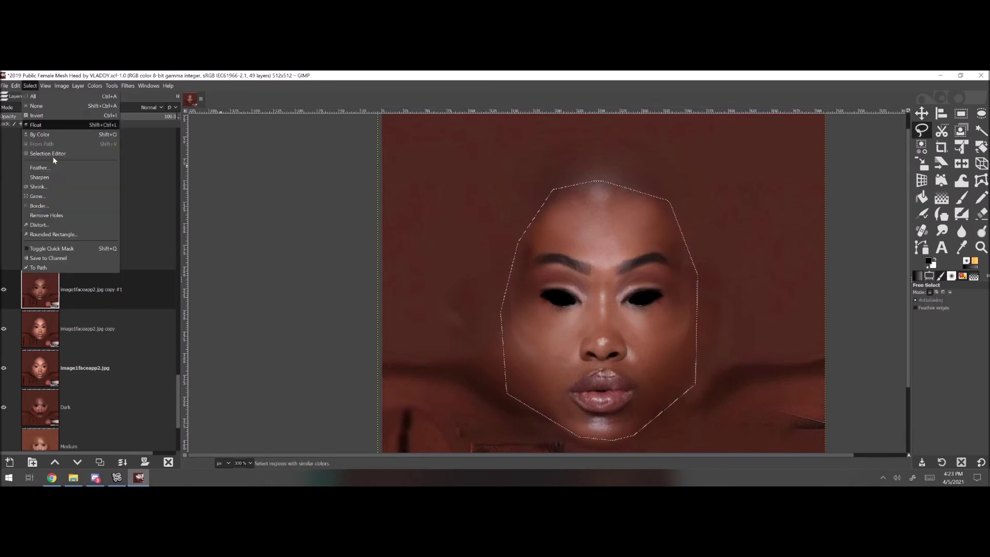
click(36, 168)
text(20.000)
click(98, 202)
Adjust the selected face with Brightness-Contrast to brightness -5 and contrast 5
click(95, 85)
click(119, 153)
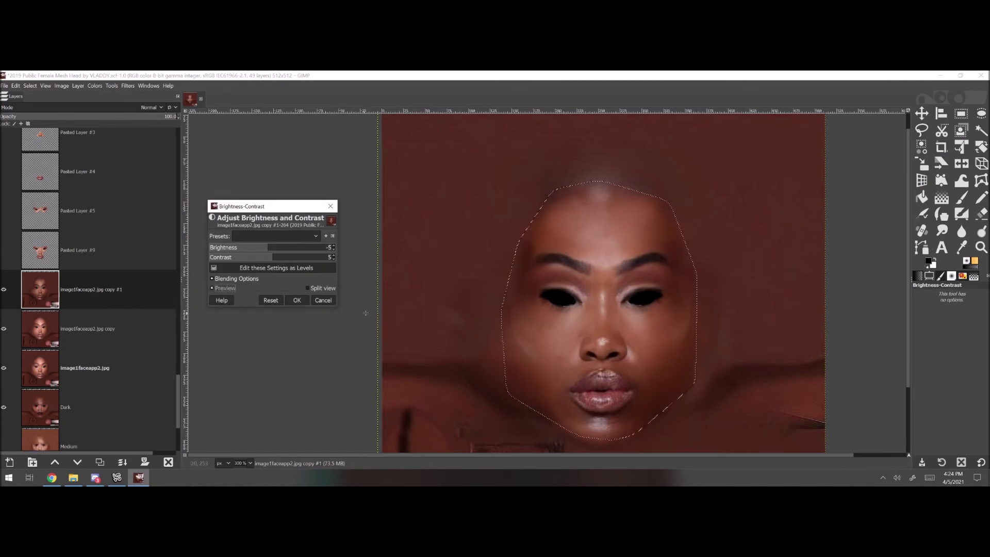
click(297, 300)
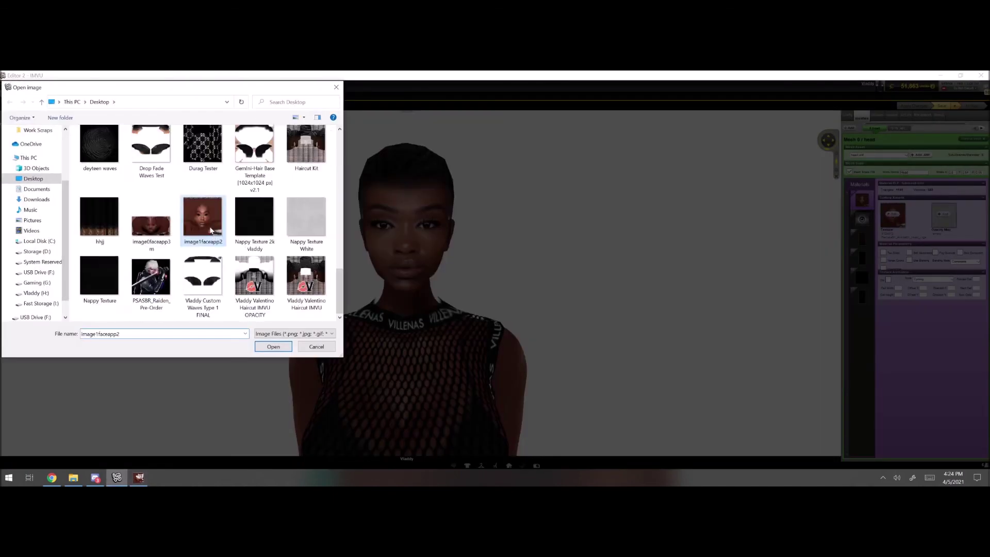
Load image1faceapp2 as the avatar's head texture in IMVU and try on braided hair, finishing with long straight black hair
double_click(202, 216)
click(467, 465)
click(696, 447)
drag(592, 314, 651, 371)
scroll(326, 433, down, 1)
click(327, 433)
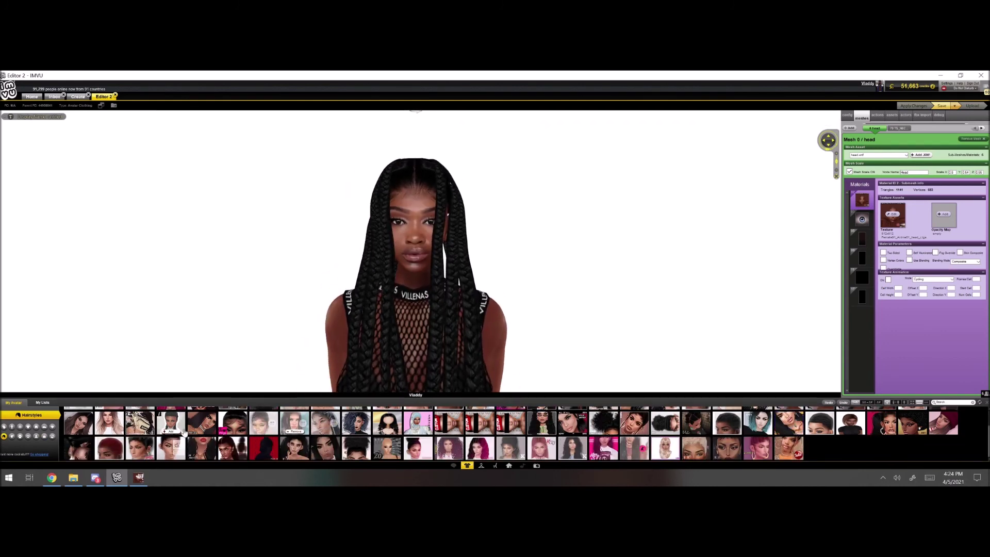
click(635, 448)
scroll(570, 336, up, 3)
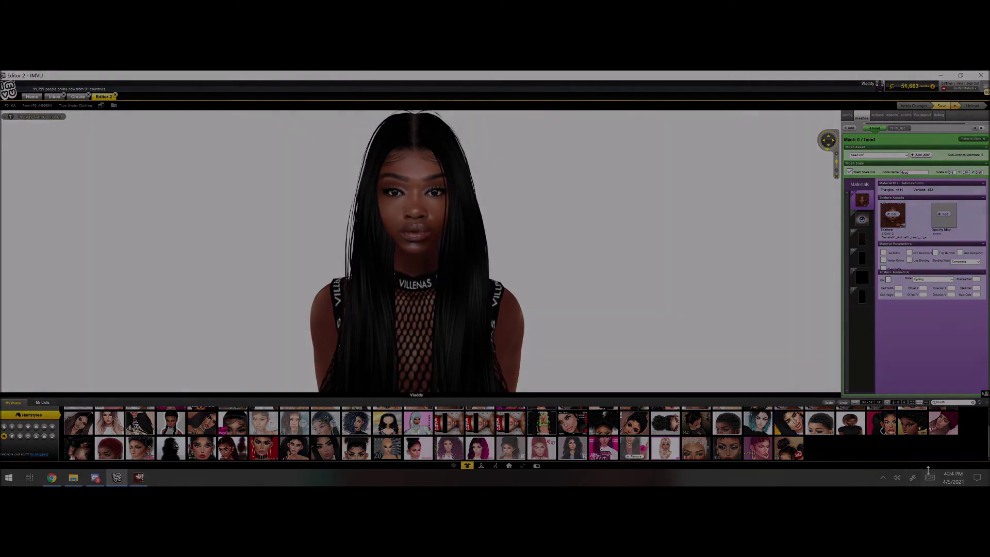
click(883, 478)
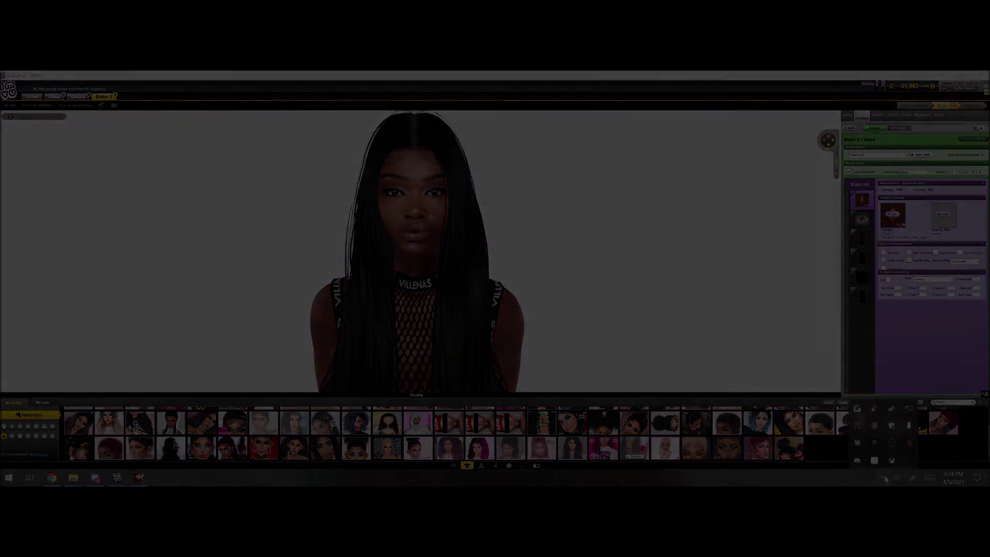